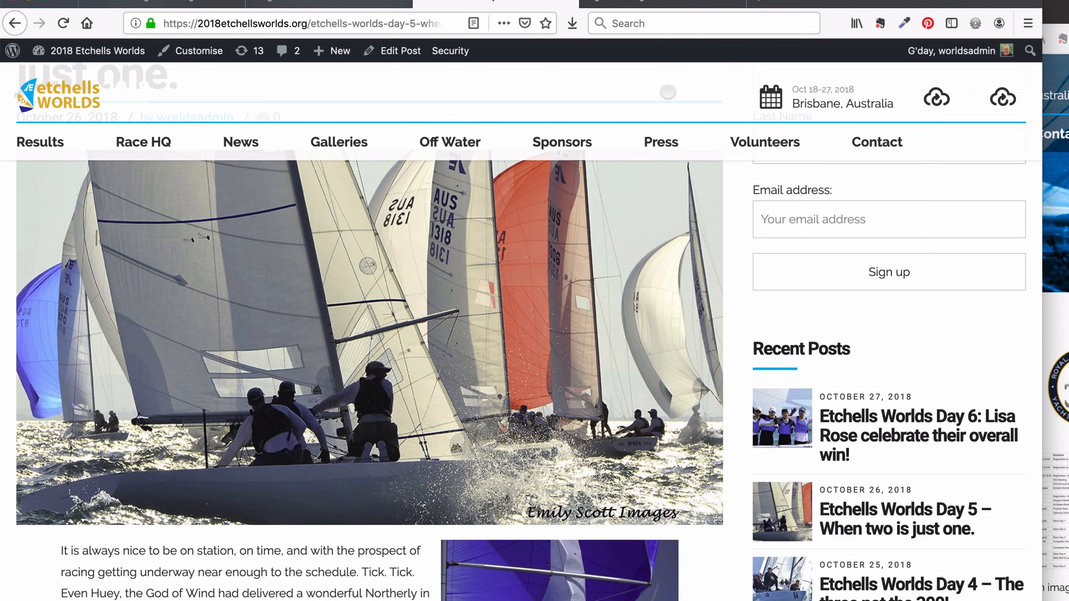
Switch to the Digital Training home page and examine the widgets in its footer, from Search through Meta
left_click(669, 4)
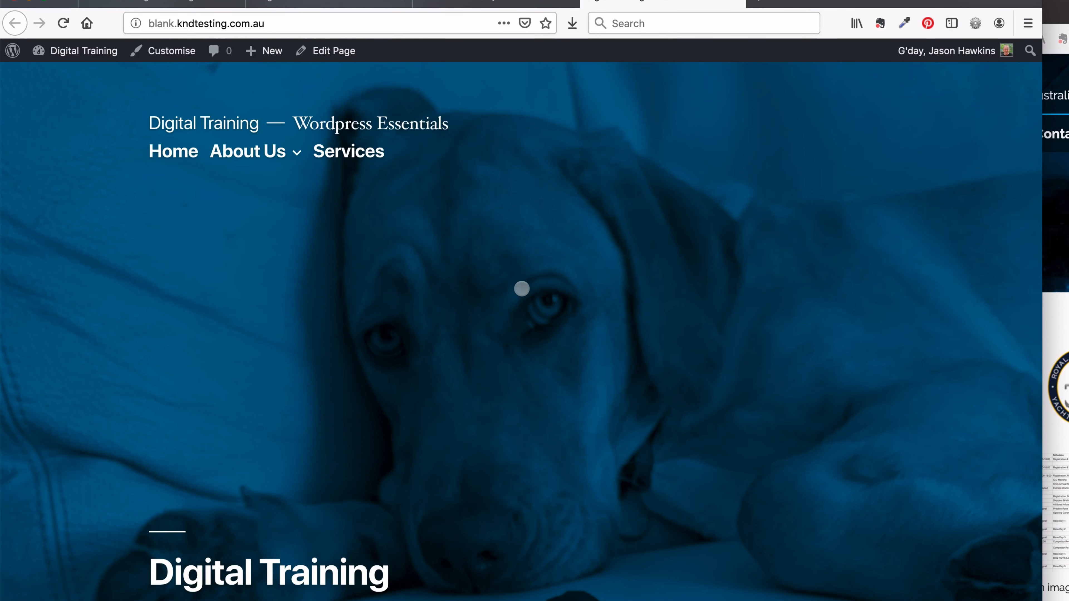
scroll(522, 288, "down", 20)
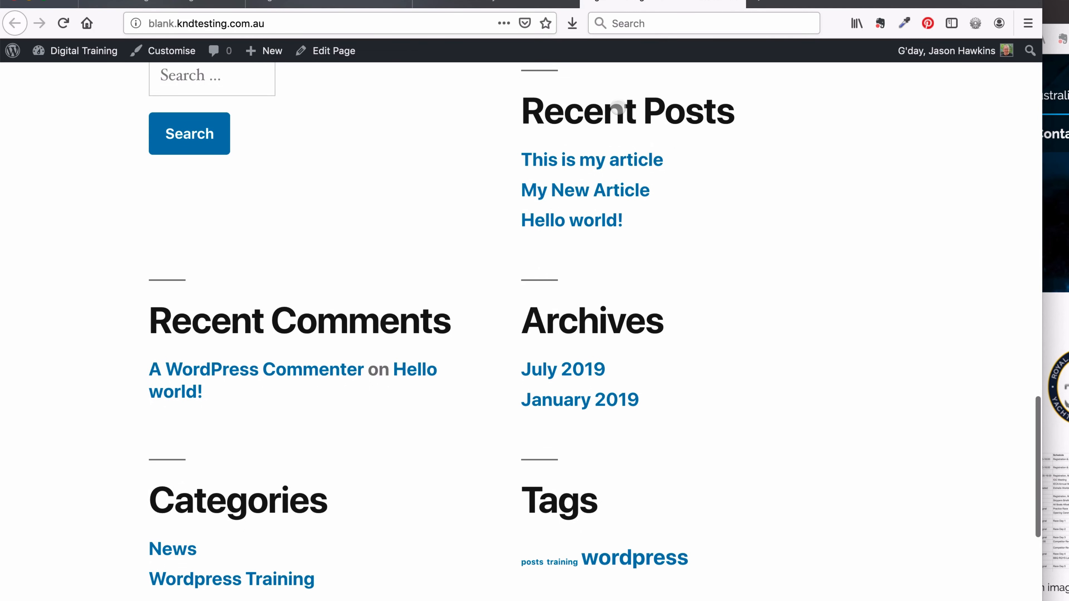
left_click_drag(349, 321, 402, 320)
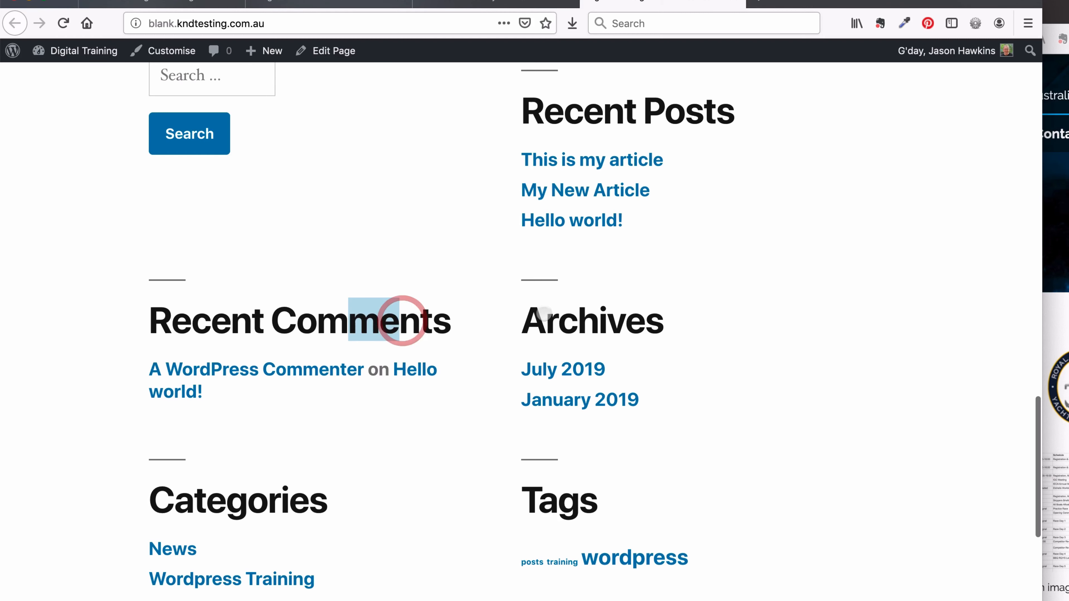
left_click(541, 316)
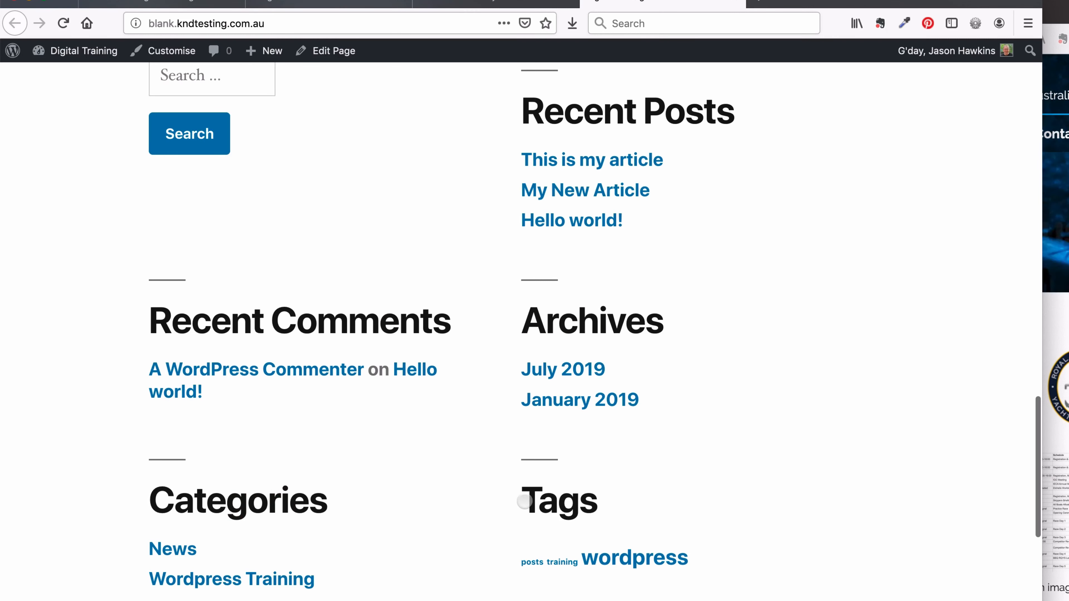
scroll(524, 501, "down", 5)
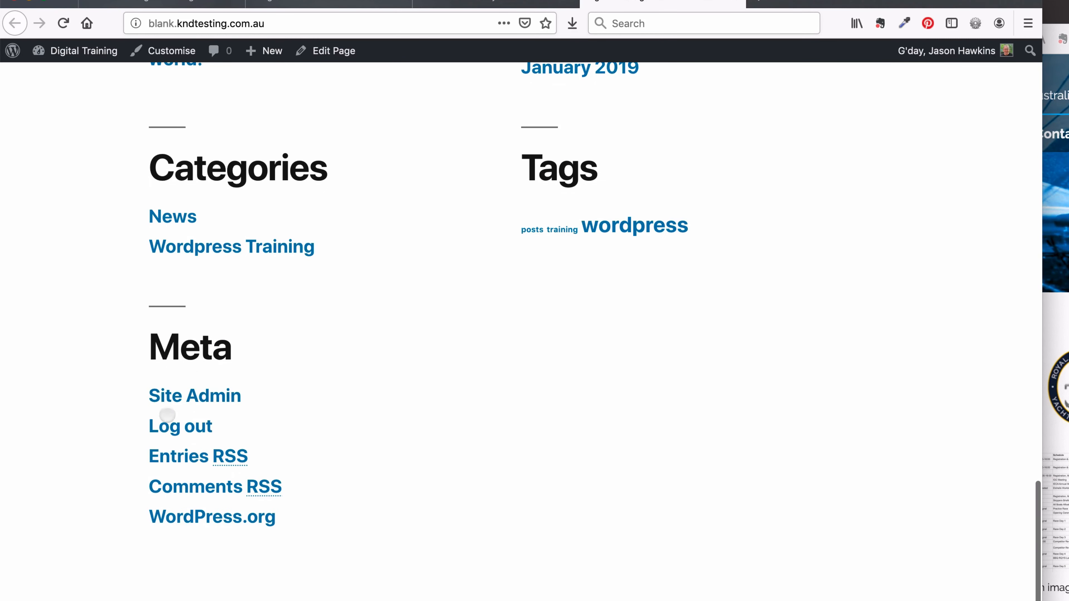
Open the Widgets screen in the Digital Training admin and show the Footer area's widget list
left_click(162, 4)
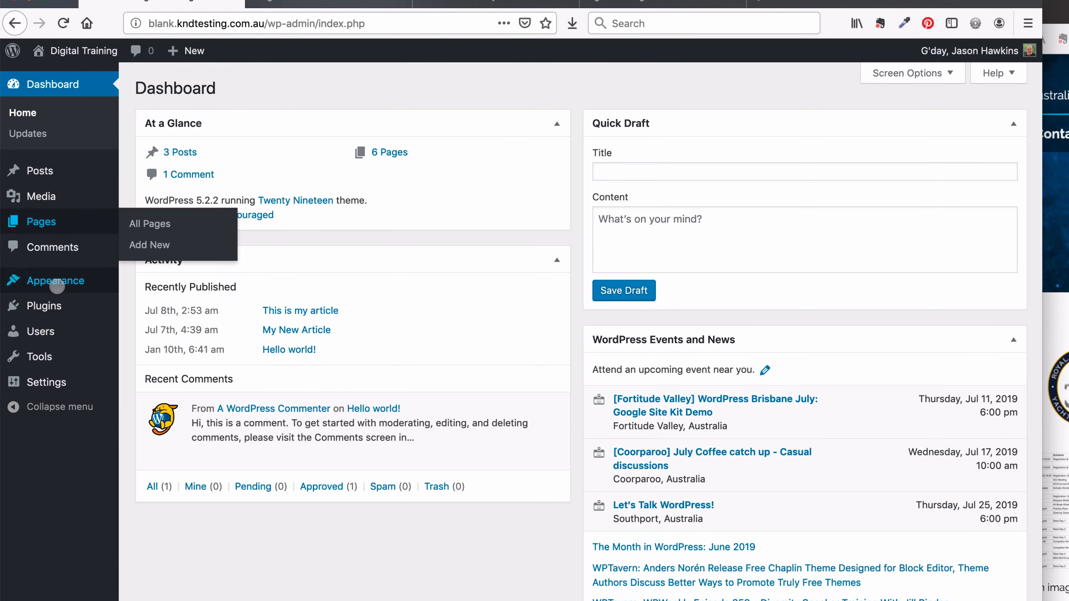
mouse_move(57, 284)
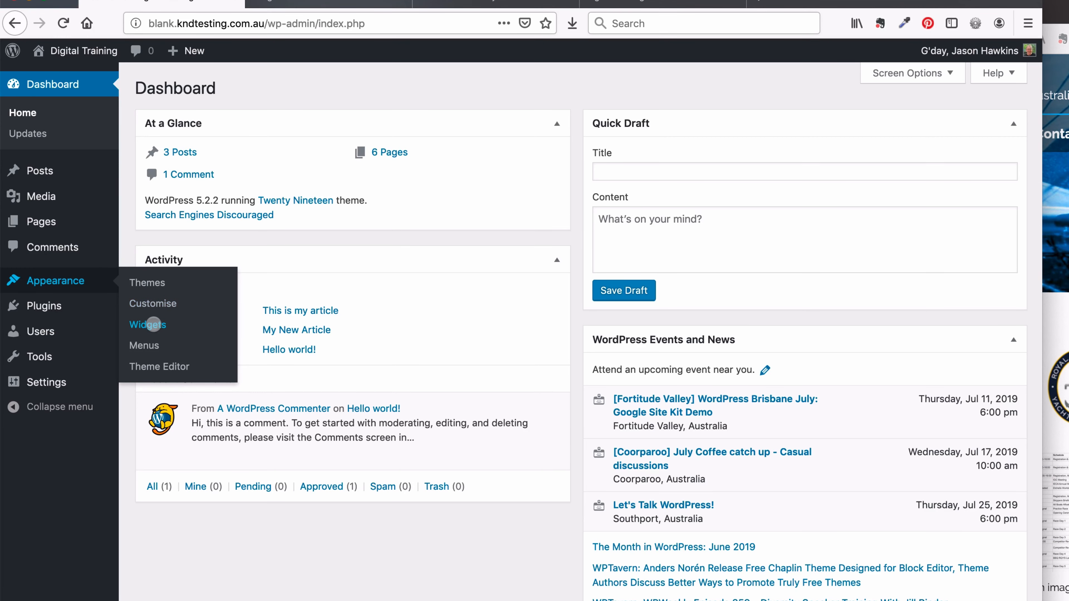
left_click(153, 324)
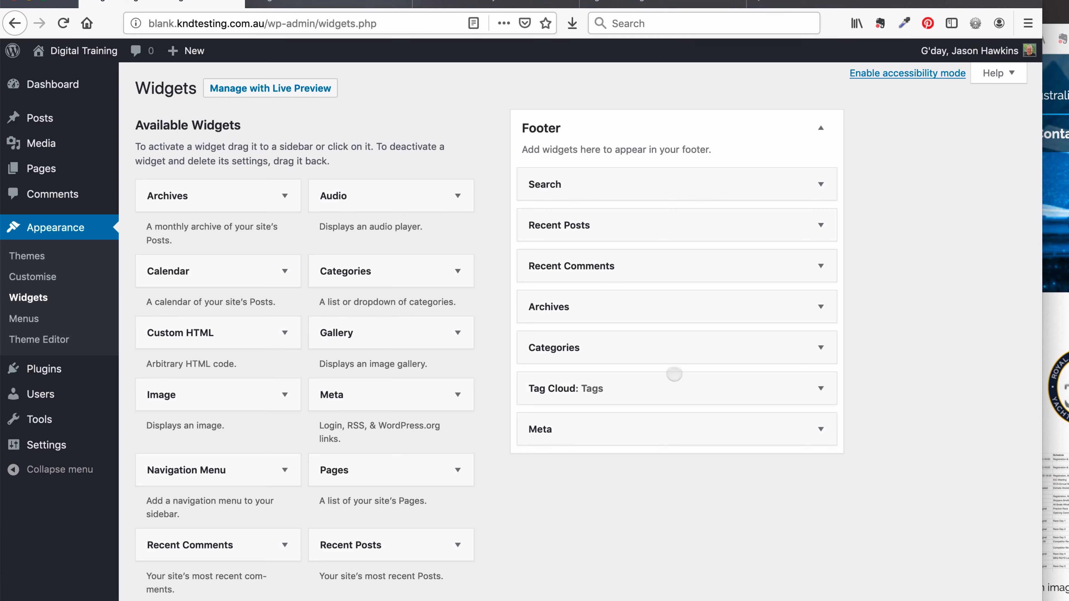
left_click(822, 125)
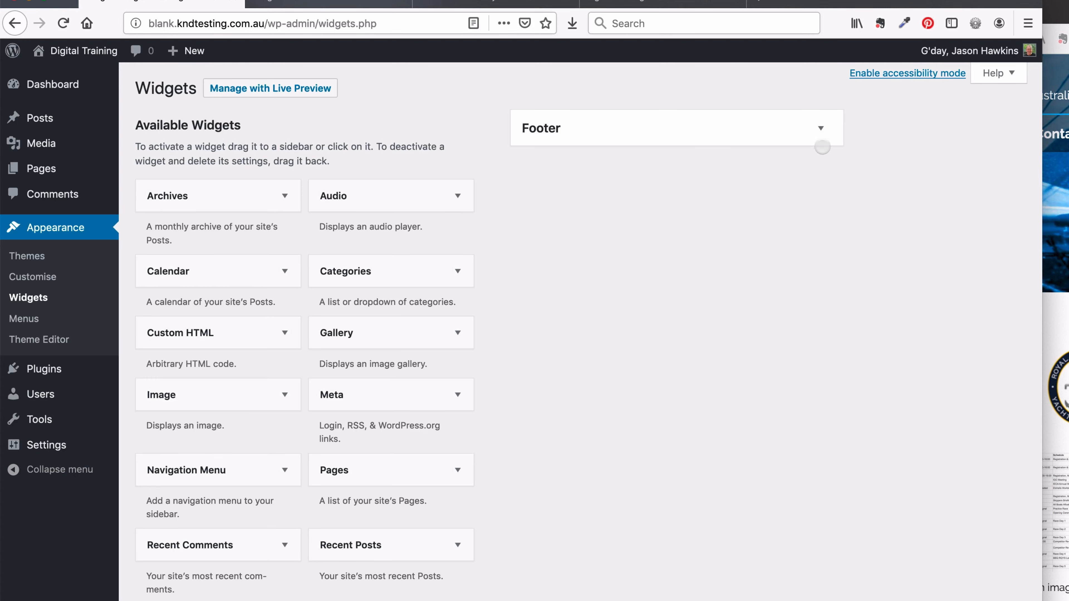
left_click(821, 128)
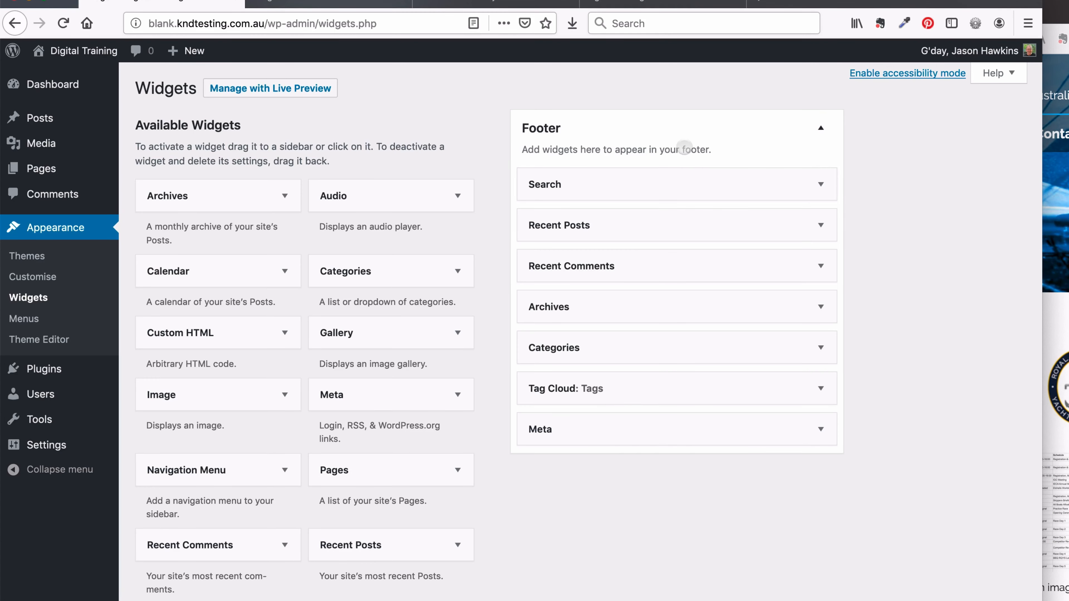
Delete the Meta and Tag Cloud widgets from the Footer area
scroll(689, 336, "down", 2)
left_click(820, 349)
left_click(543, 431)
left_click(825, 310)
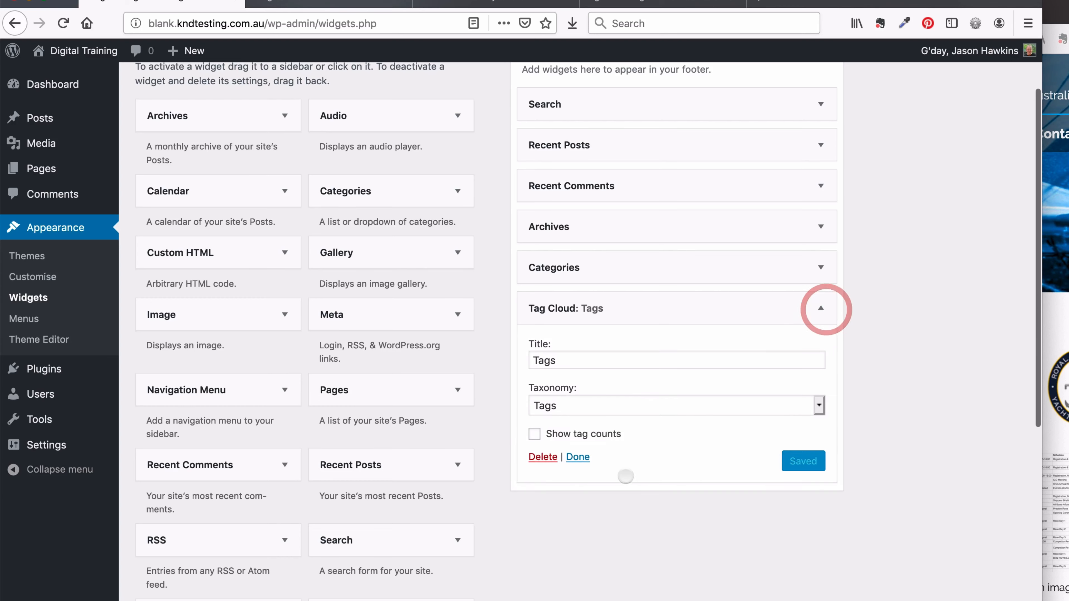
left_click(544, 457)
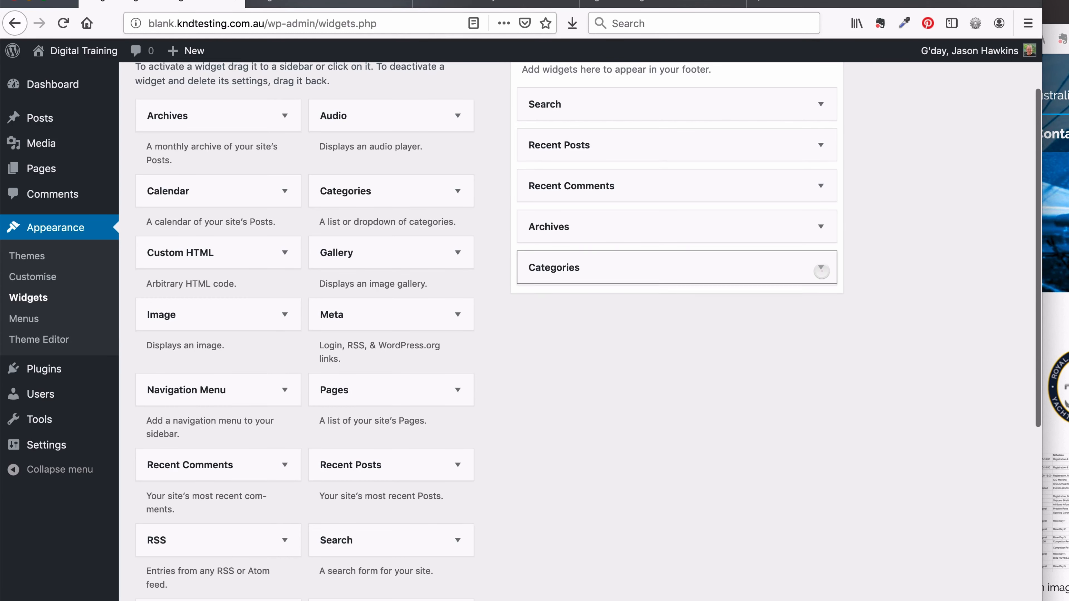
Delete the Categories and Archives widgets from the Footer area
left_click(820, 268)
left_click(542, 401)
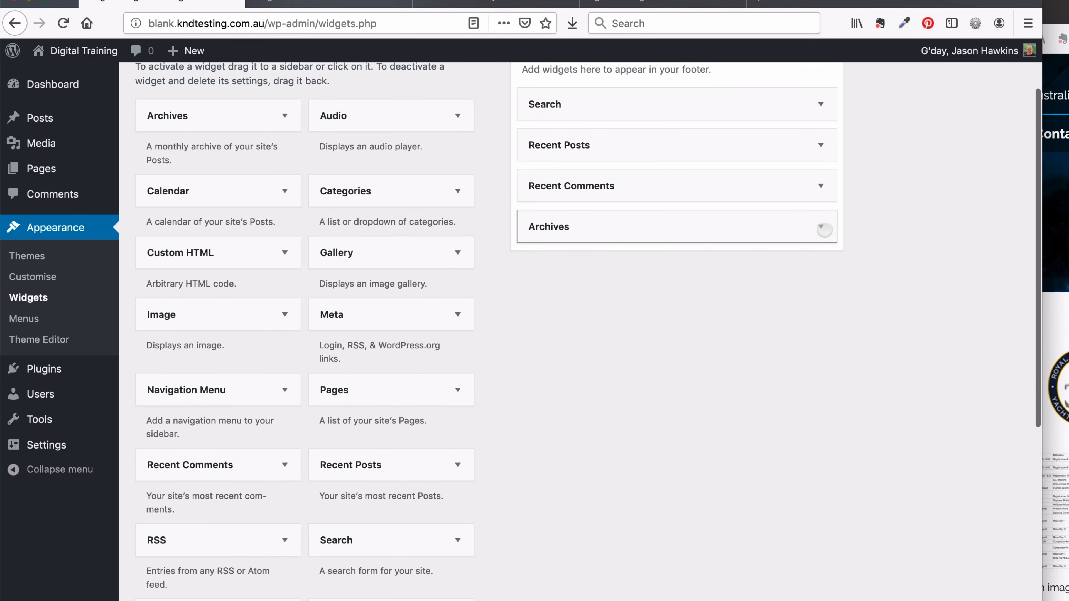
left_click(821, 227)
left_click(542, 345)
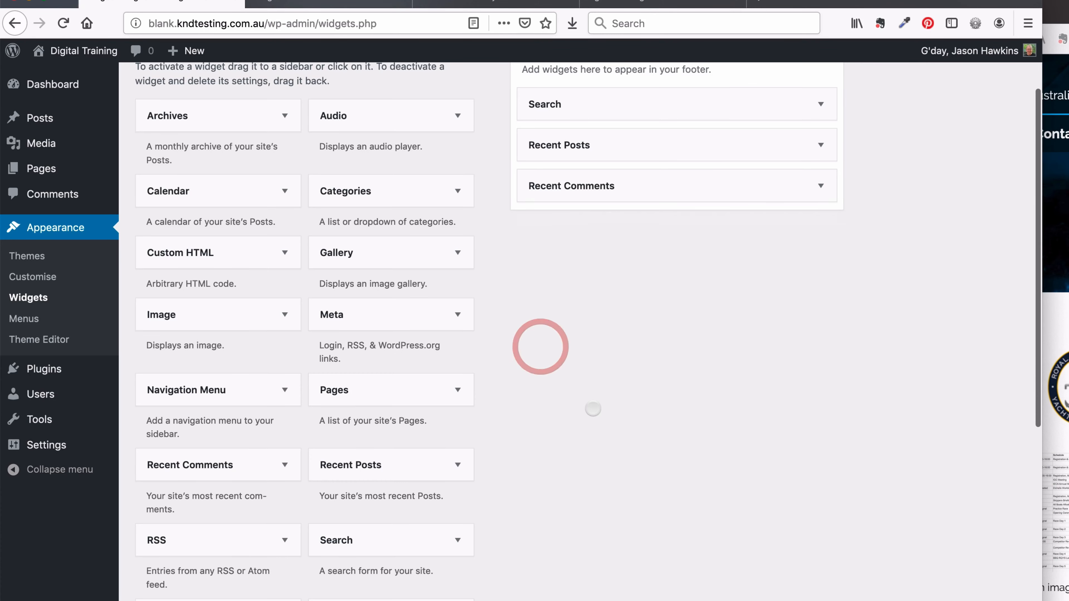
Look over the Widgets screen, and reload the Digital Training home page to check its footer
scroll(592, 411, "down", 3)
scroll(593, 408, "up", 5)
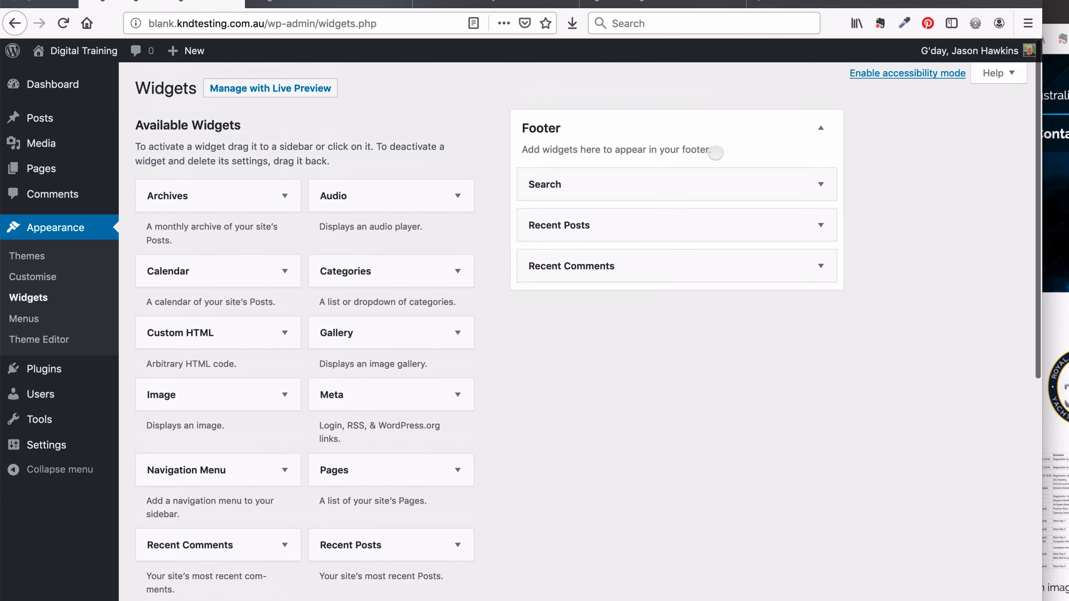
scroll(817, 367, "down", 8)
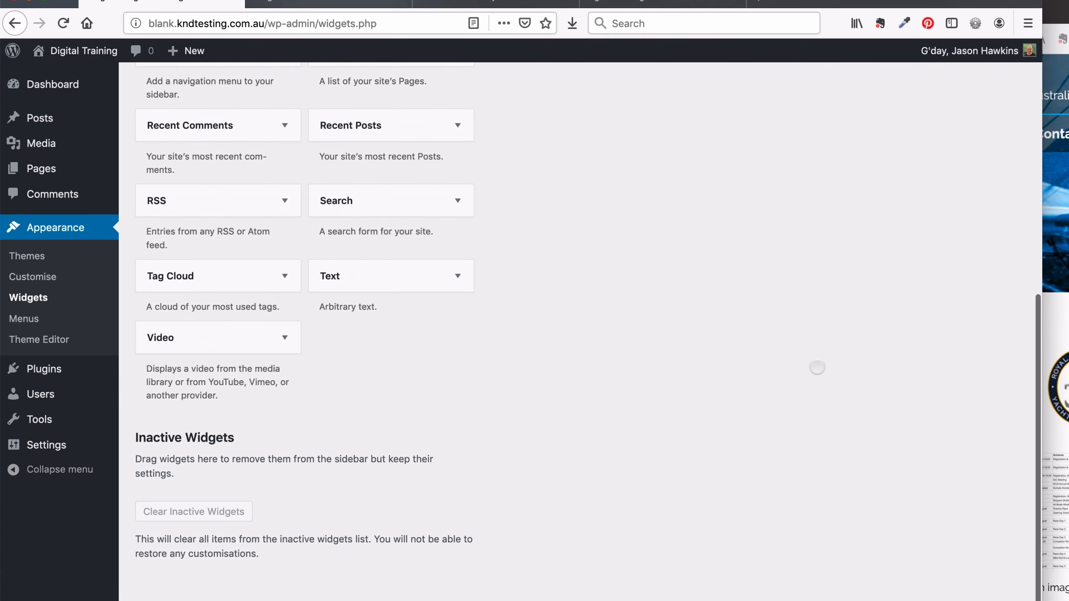
scroll(817, 367, "up", 8)
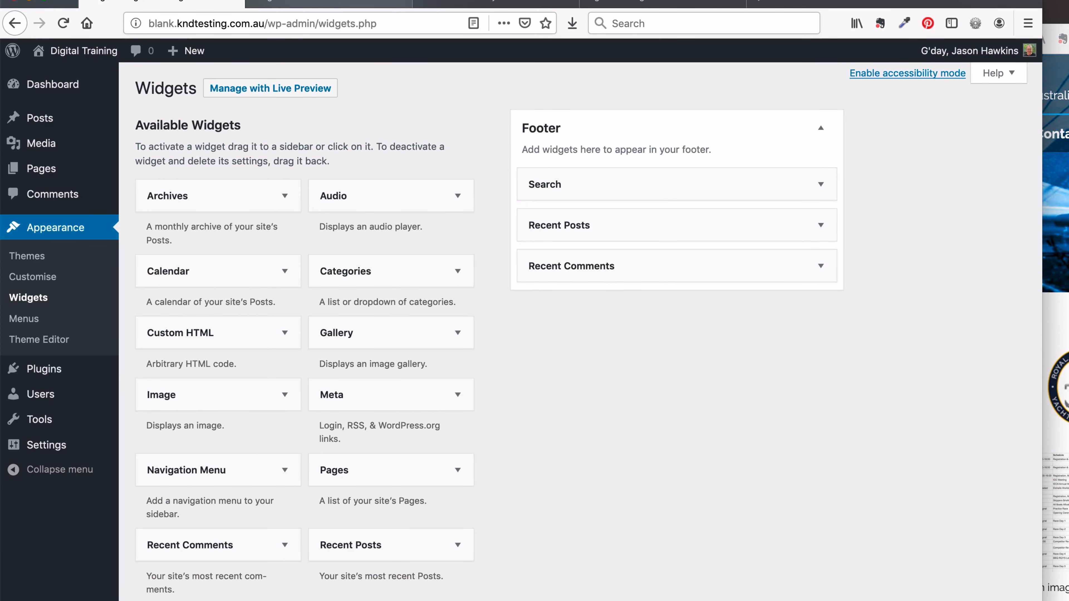
left_click(663, 3)
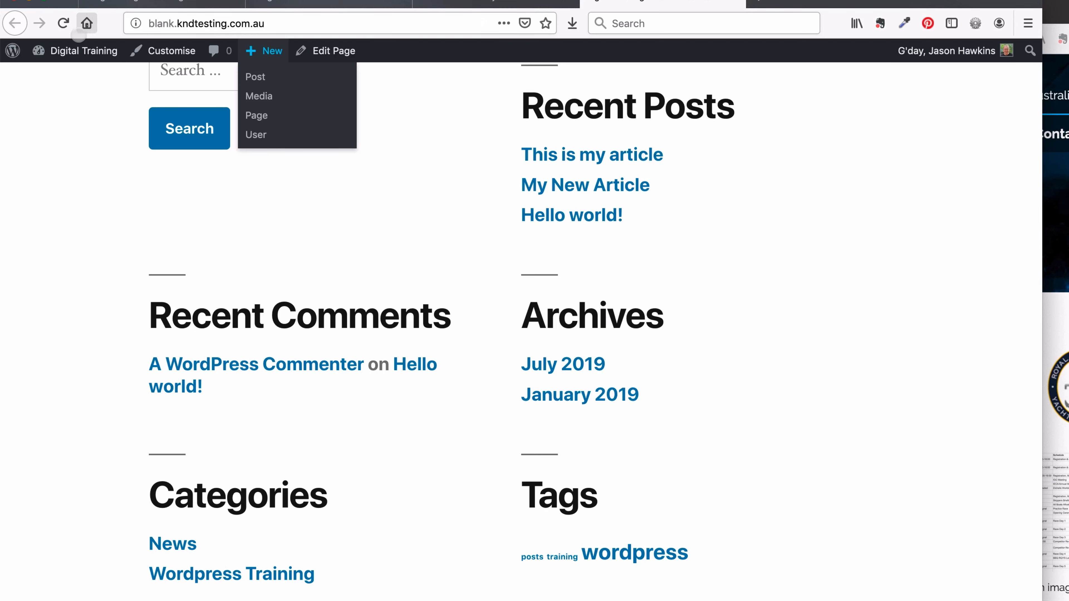
left_click(64, 23)
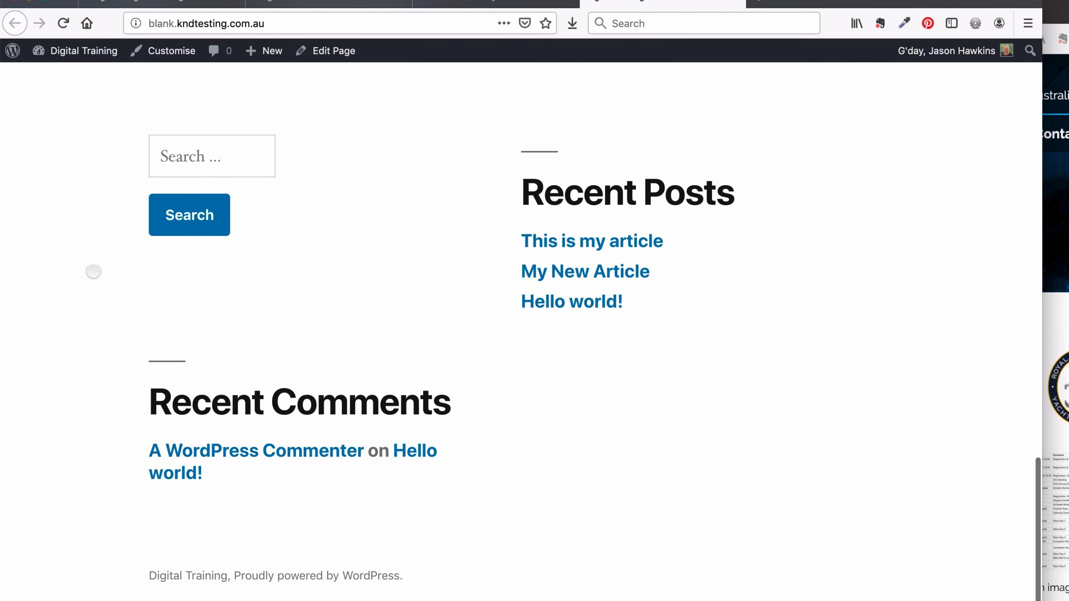
scroll(93, 273, "up", 6)
scroll(94, 273, "down", 6)
Return to the Widgets screen and save the footer's Search widget with the title "My Search"
left_click(161, 2)
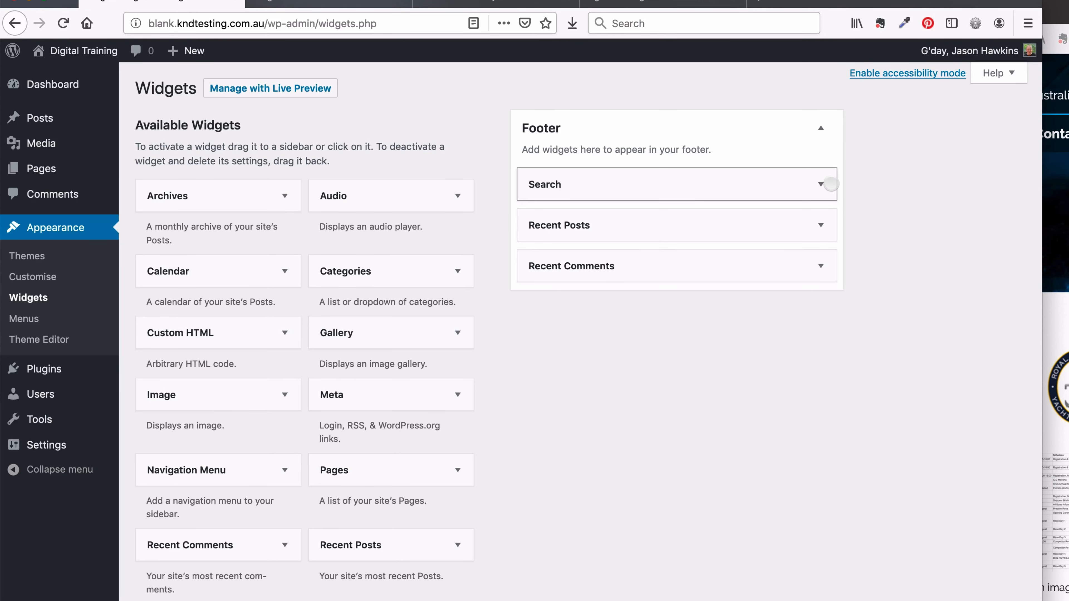
left_click(830, 184)
left_click(697, 237)
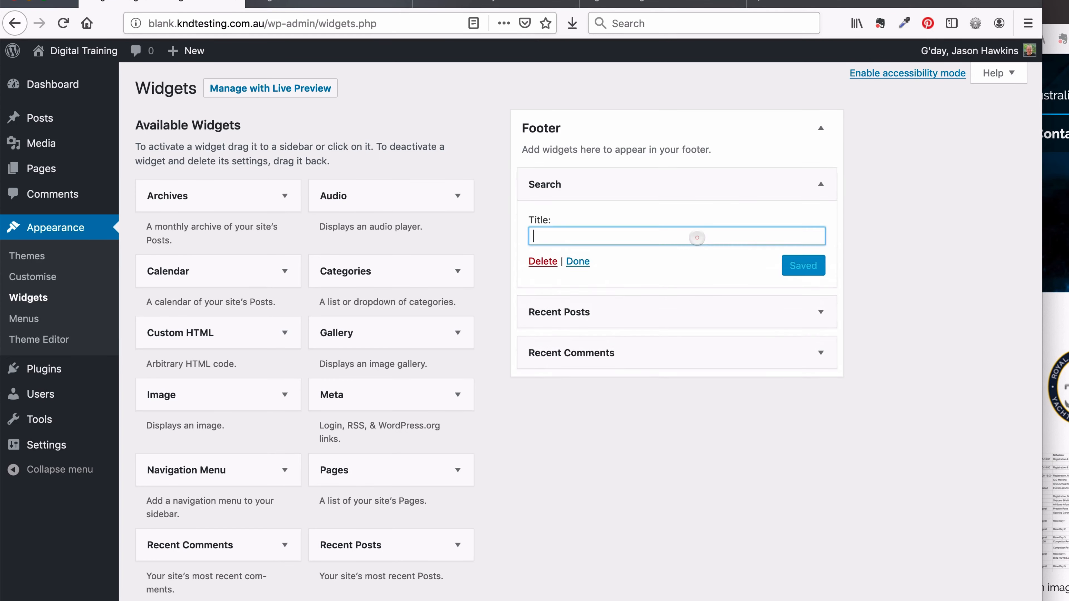
type("My S")
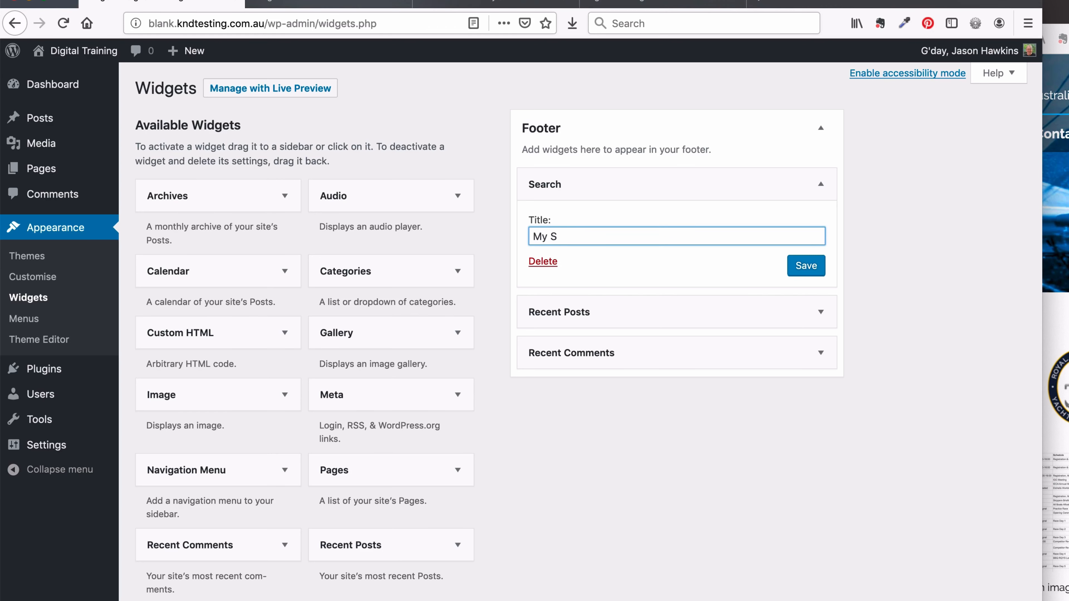
type("iearch")
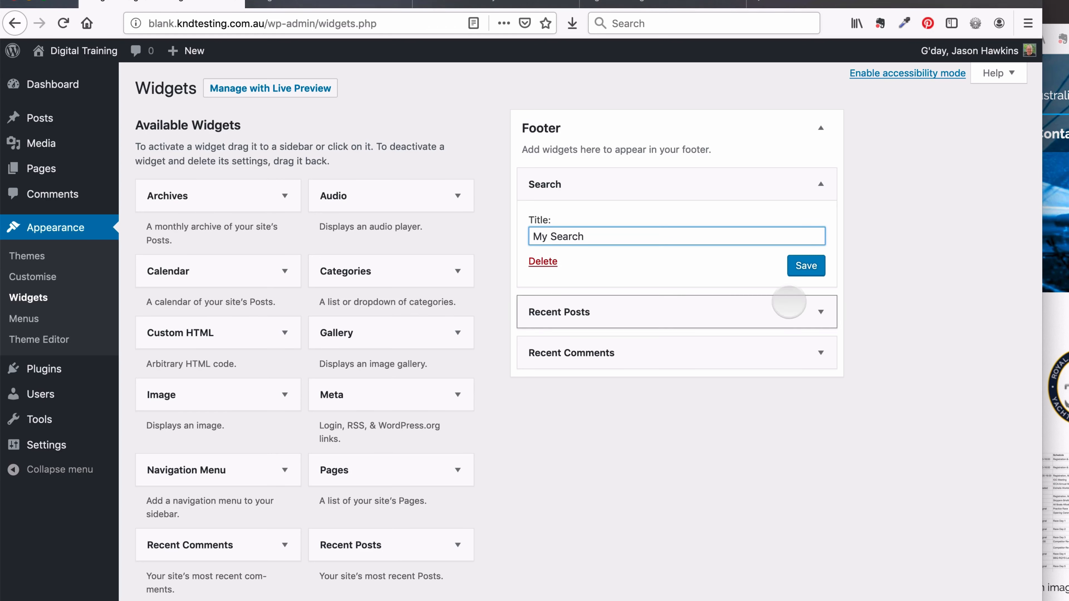
left_click(810, 268)
Title the Recent Posts widget "My Posts", set it to show 1 post with the post date, and save
left_click(821, 312)
left_click(676, 364)
type("My Posts")
left_click(806, 447)
Save the Recent Comments widget with the title "Comments" and 2 comments to show, and reload the home page to check the footer
left_click(821, 494)
type("Comments")
left_click(657, 2)
left_click(63, 23)
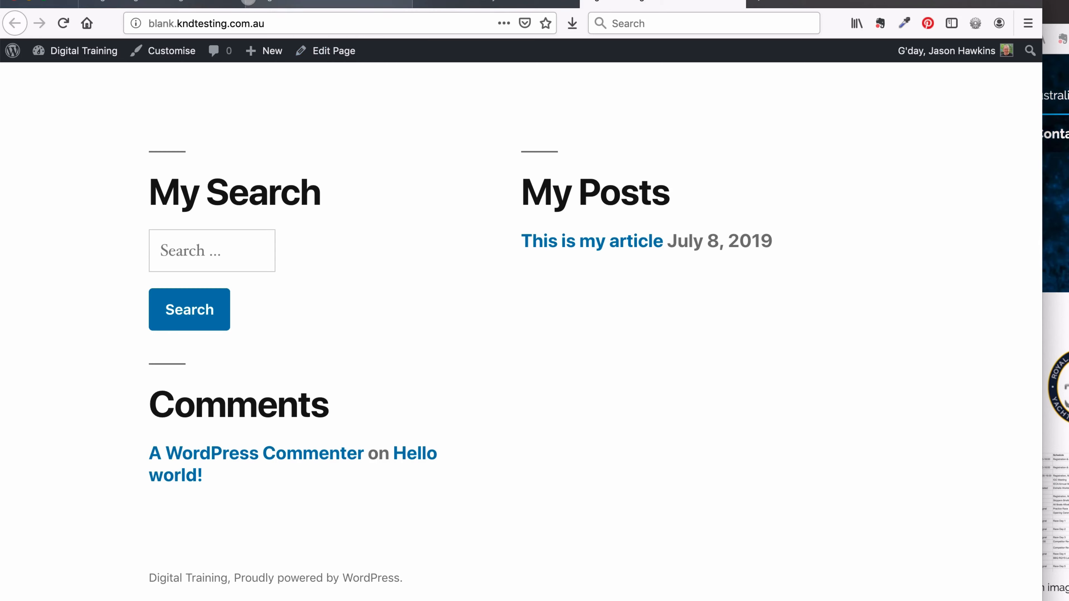
Return to the Widgets screen and collapse the Search and Recent Posts widgets in the Footer area
left_click(185, 3)
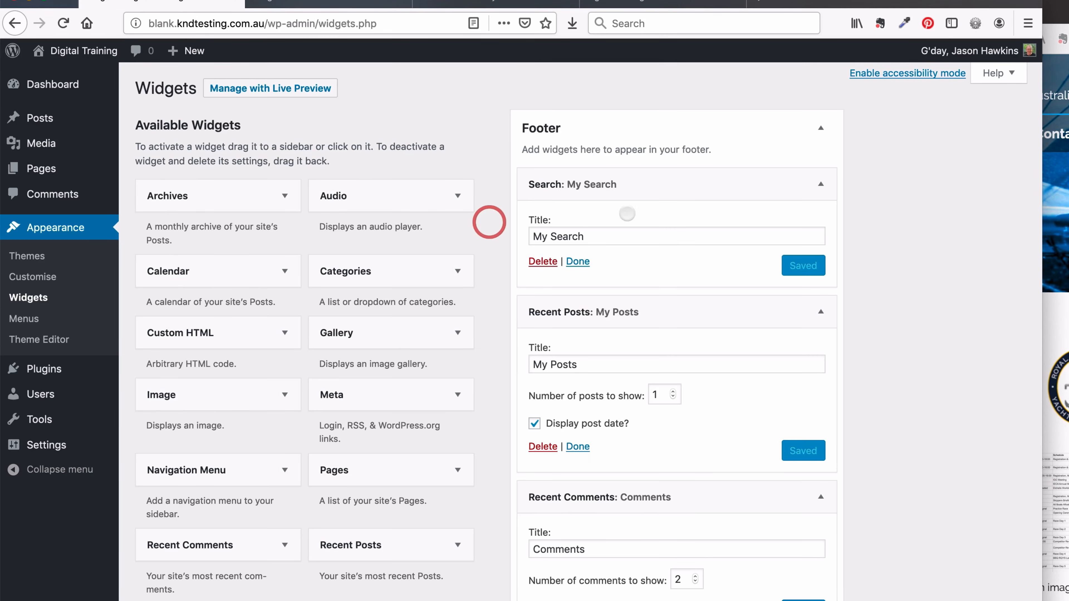
left_click(820, 184)
left_click(820, 225)
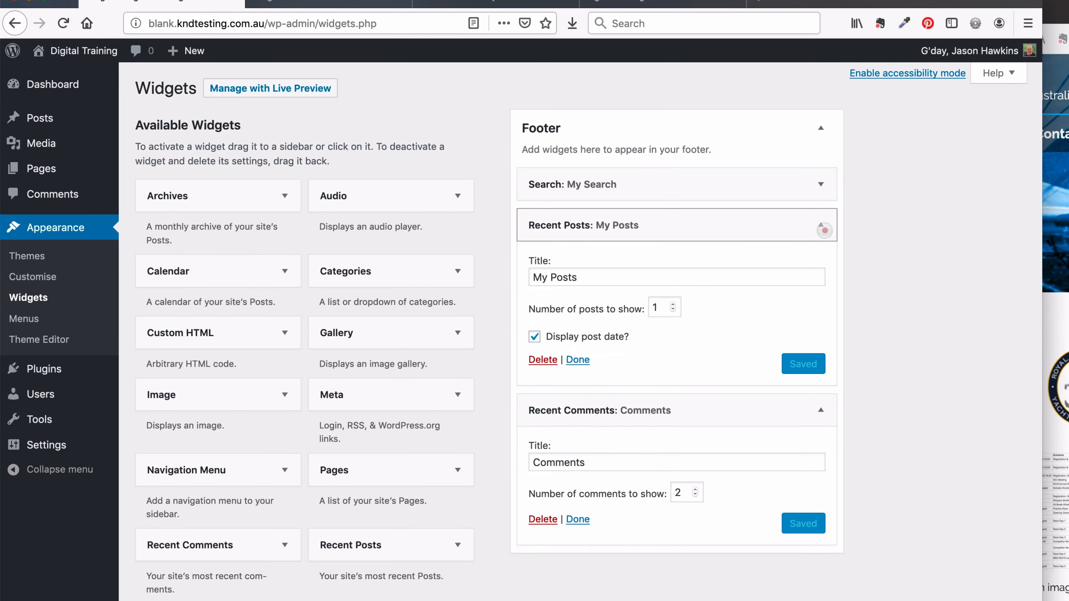
View the sponsor footer on the 2018 Etchells Worlds post, and examine the Sidebar area on that site's Widgets screen
left_click(496, 3)
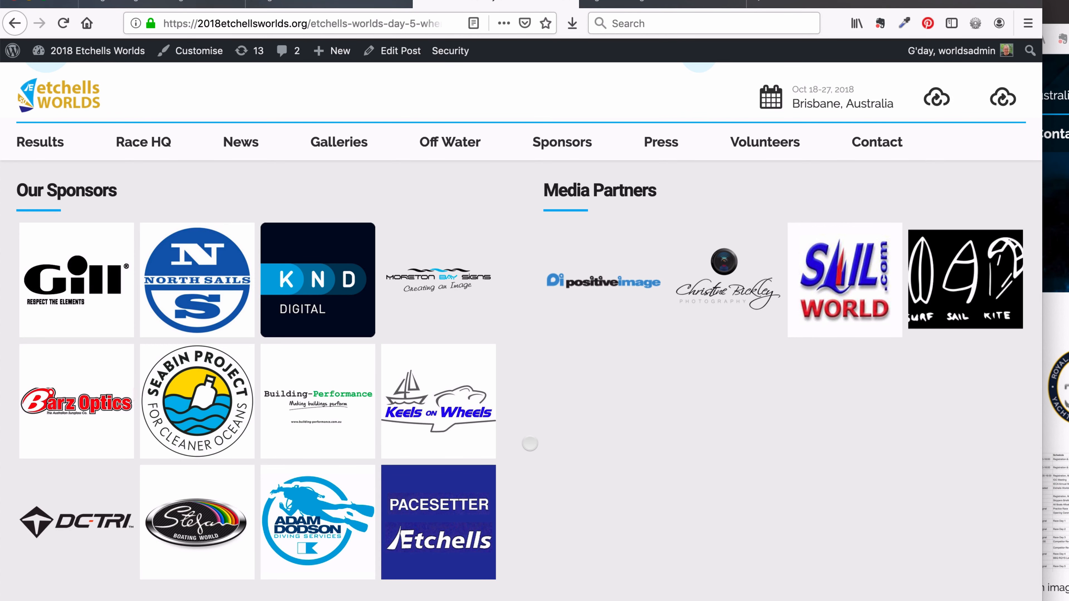
scroll(530, 444, "up", 7)
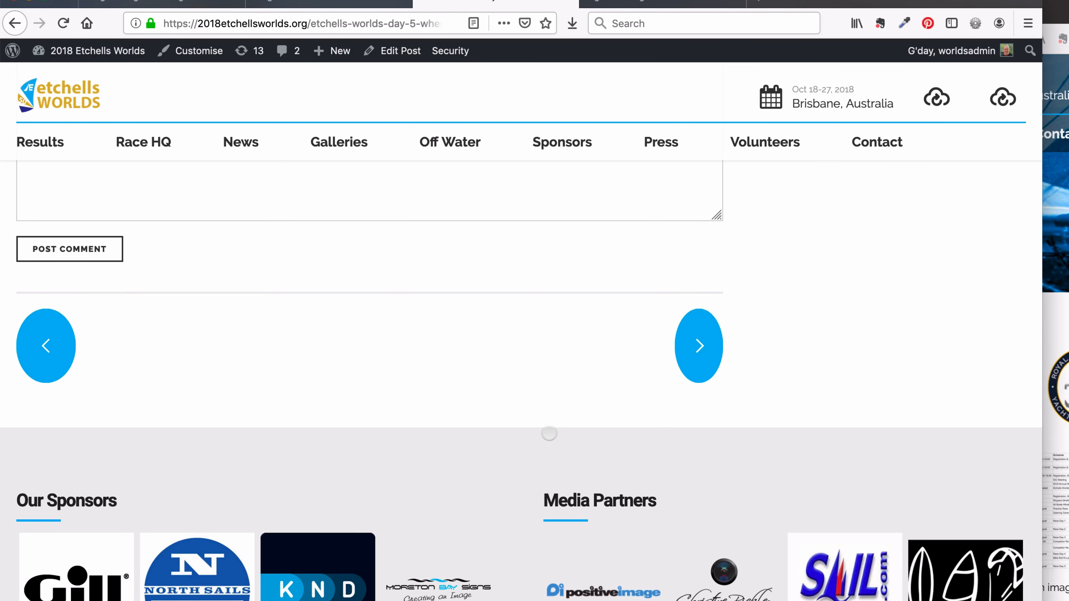
left_click(328, 4)
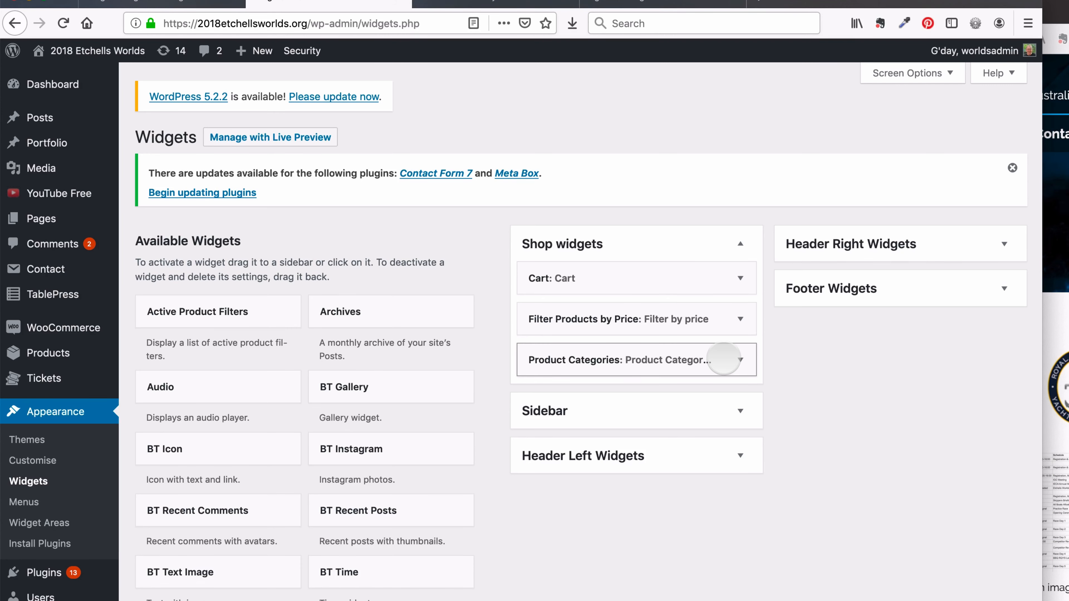
left_click(737, 412)
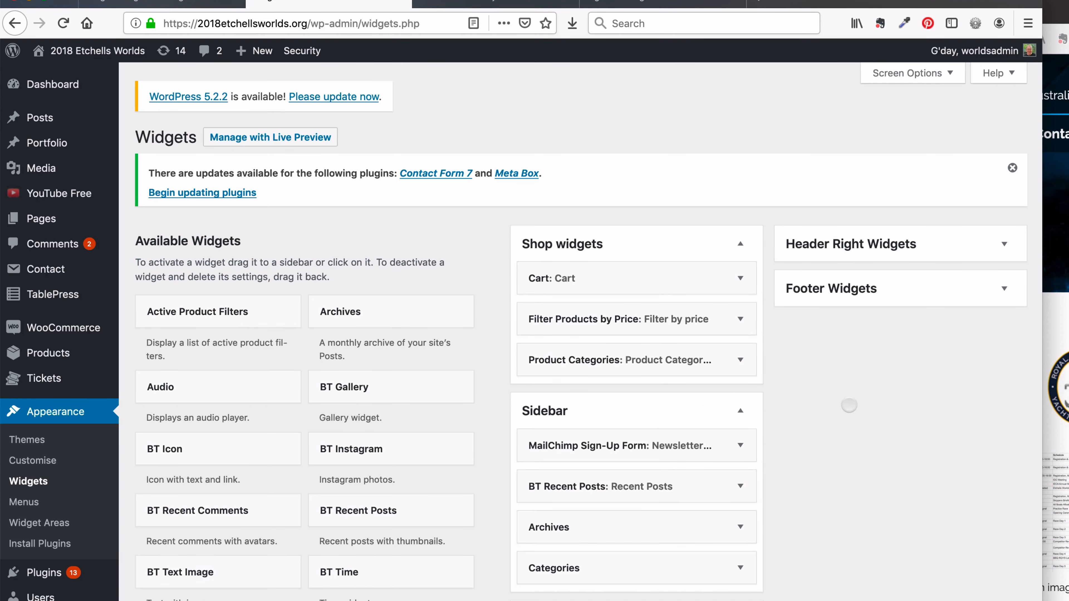
scroll(849, 406, "down", 3)
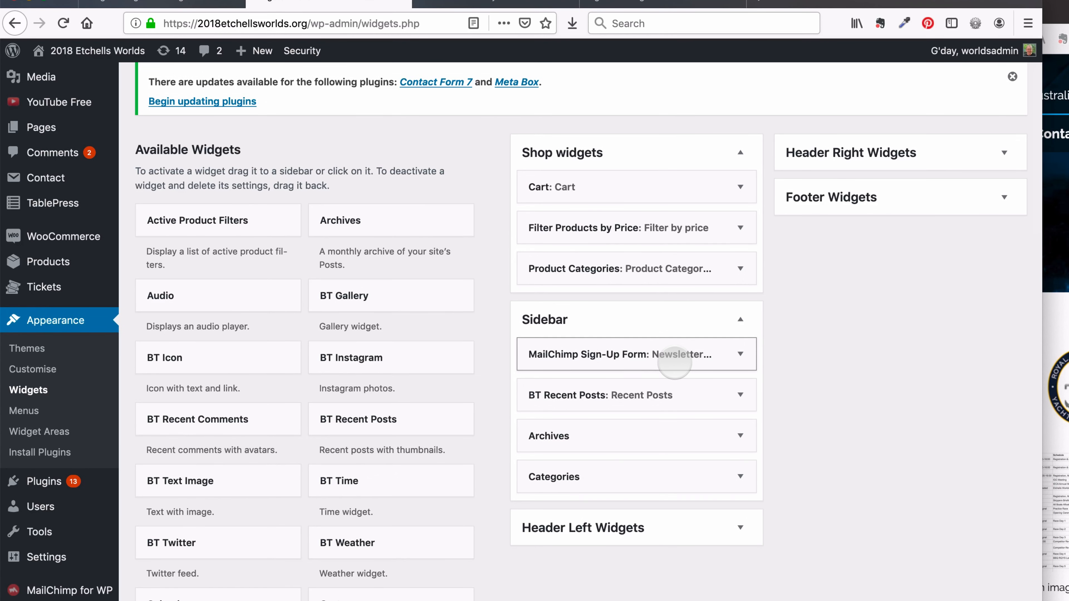